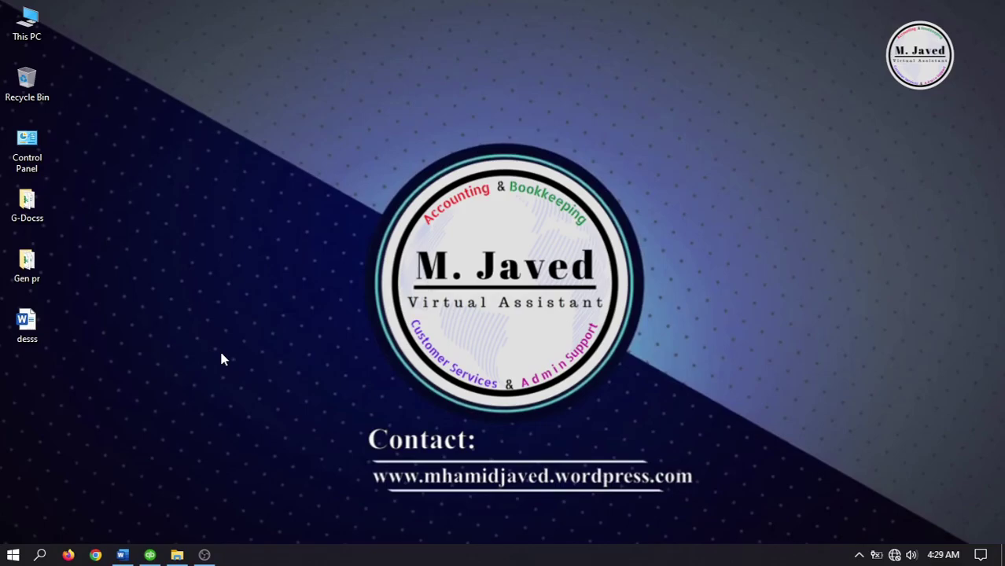
# Switch to QuickBooks and start a new vendor bill for SAM Designs
pyautogui.click(150, 555)
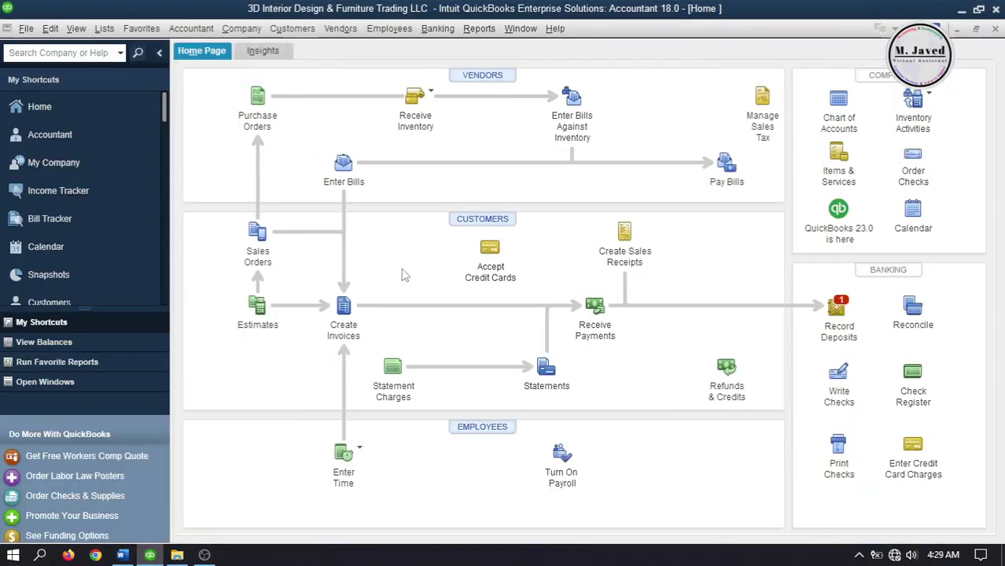
pyautogui.click(341, 167)
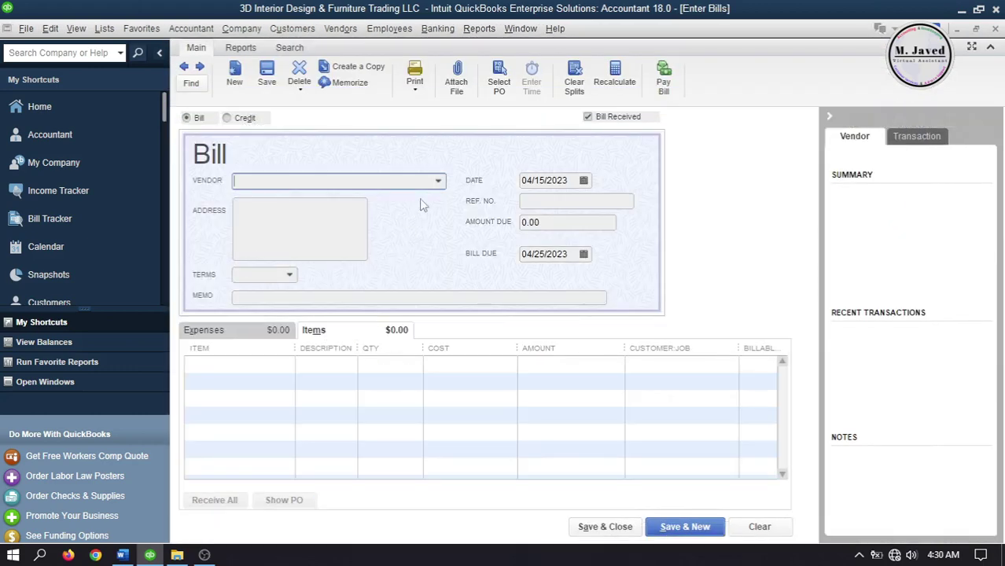
pyautogui.click(438, 181)
pyautogui.click(291, 438)
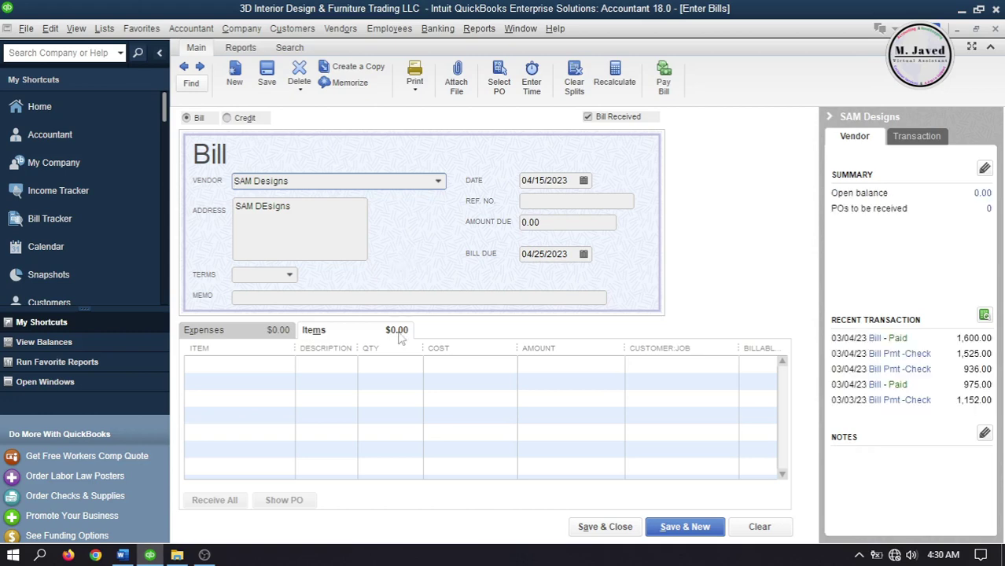
# Add the service items 3D Designs:Kitchen and 3D Designs:Living Room as the bill's two item lines
pyautogui.click(291, 363)
pyautogui.click(286, 363)
pyautogui.moveTo(691, 132); pyautogui.dragTo(697, 33)
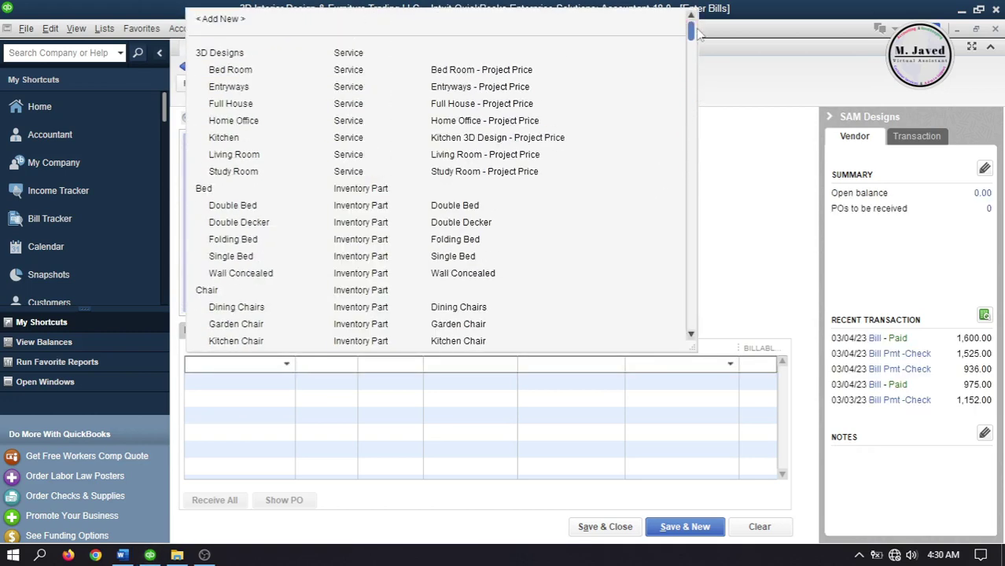
pyautogui.click(264, 142)
pyautogui.click(287, 381)
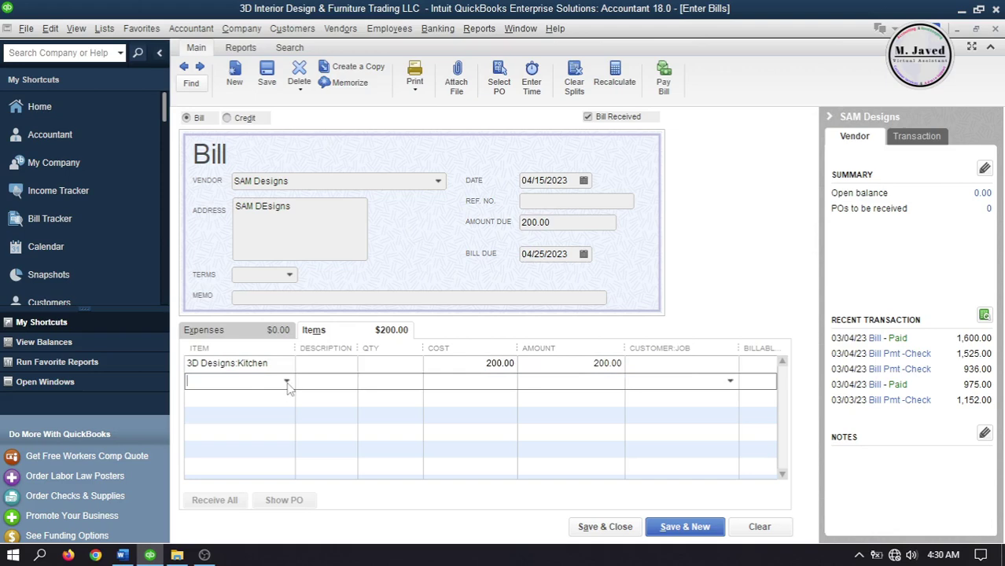
pyautogui.click(287, 381)
pyautogui.moveTo(695, 150); pyautogui.dragTo(689, 41)
pyautogui.click(265, 173)
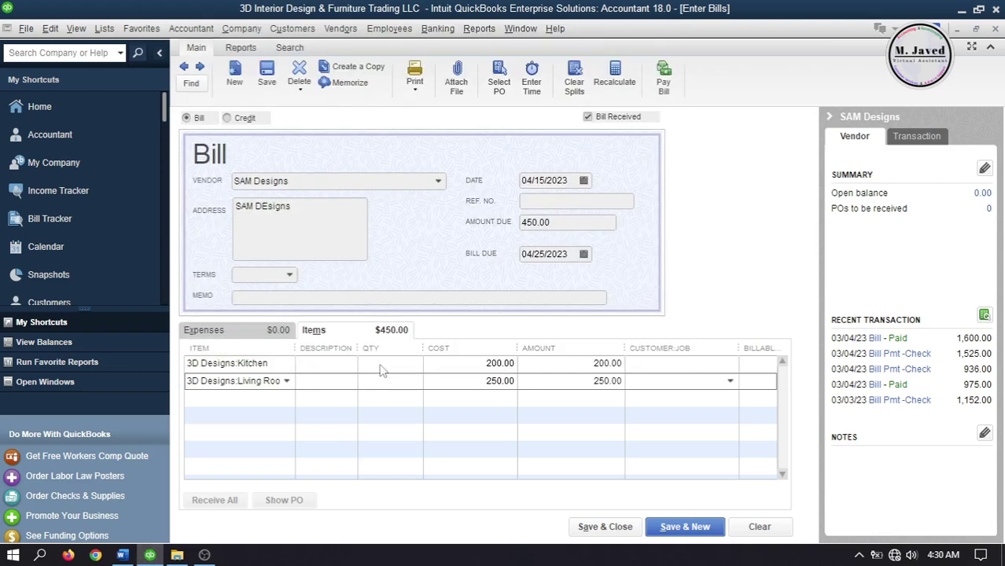
# Set the quantity to 2 on both the Kitchen and Living Room item lines
pyautogui.click(381, 364)
pyautogui.write('2')
pyautogui.click(384, 380)
pyautogui.write('2')
pyautogui.click(386, 409)
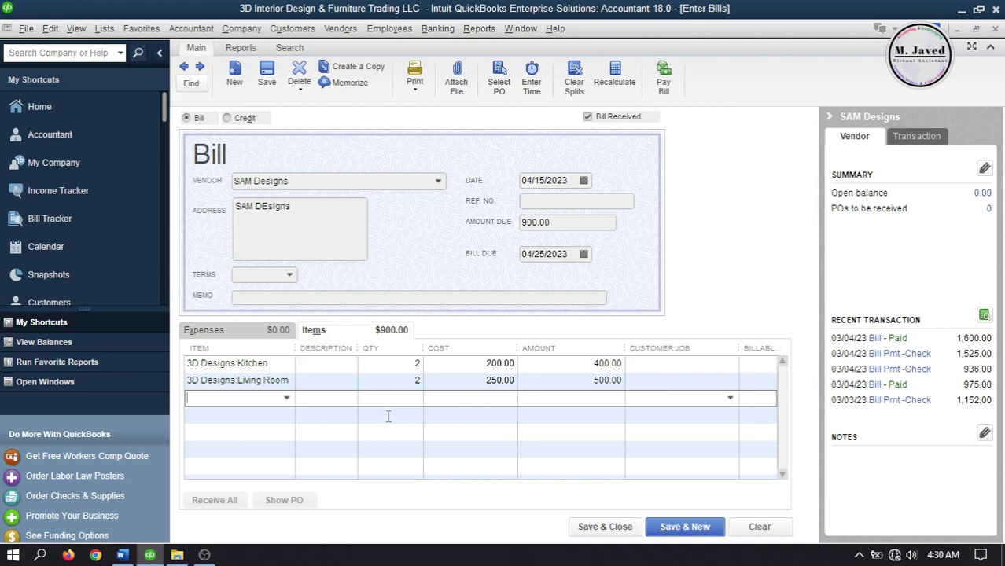
# Assign both bill item lines to the customer Amy Designs as billable costs
pyautogui.click(697, 370)
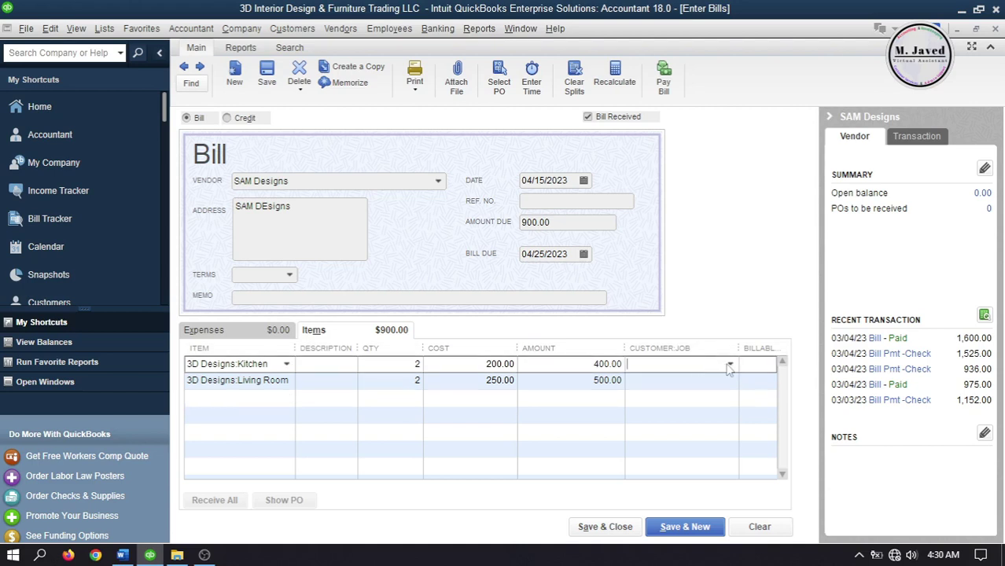
pyautogui.click(724, 367)
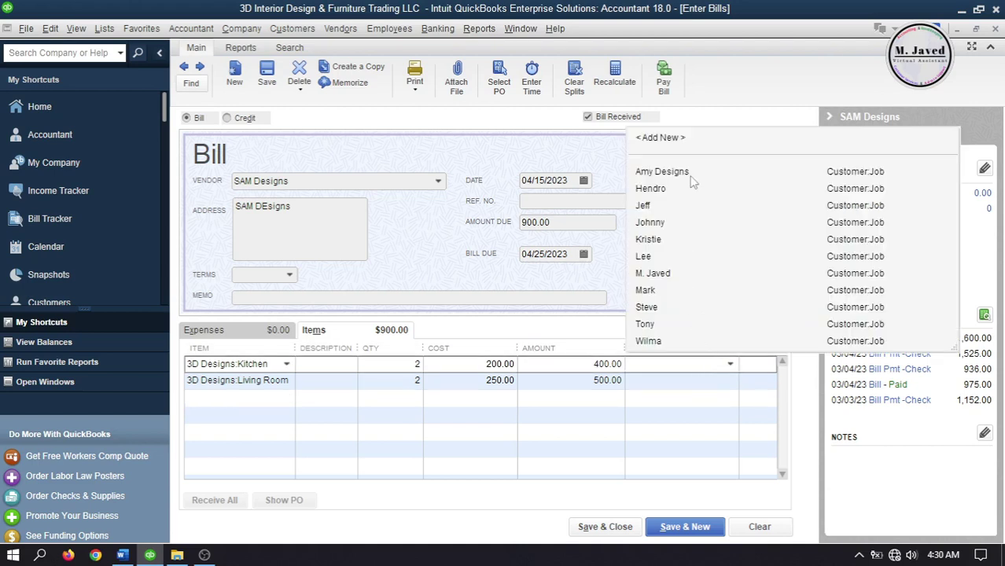
pyautogui.click(691, 175)
pyautogui.click(659, 382)
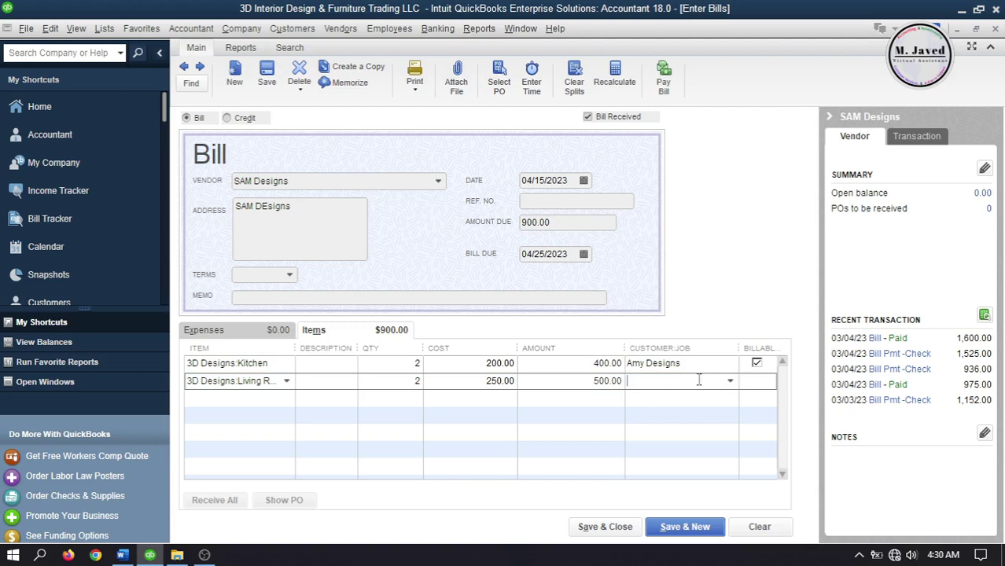
pyautogui.click(725, 381)
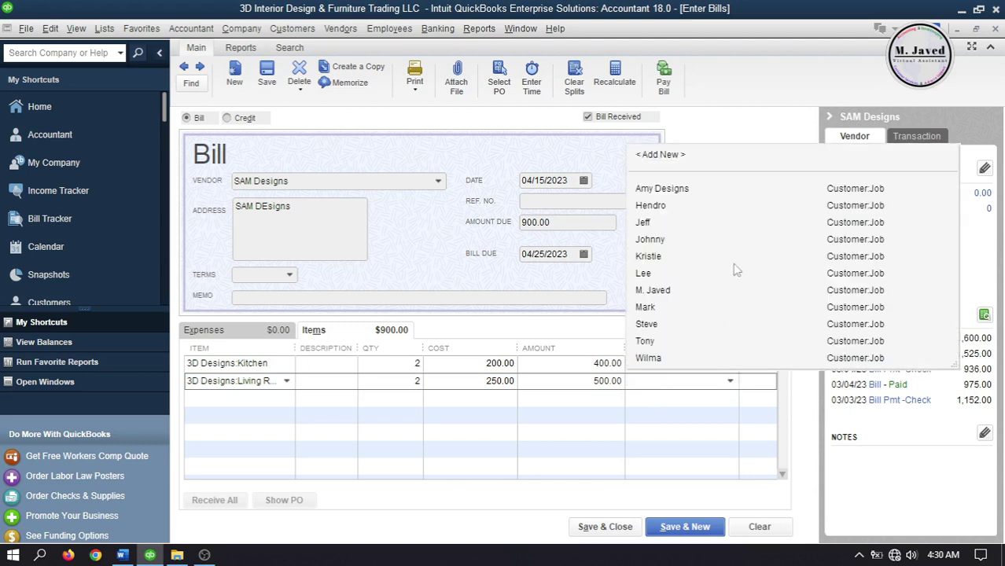
pyautogui.click(707, 195)
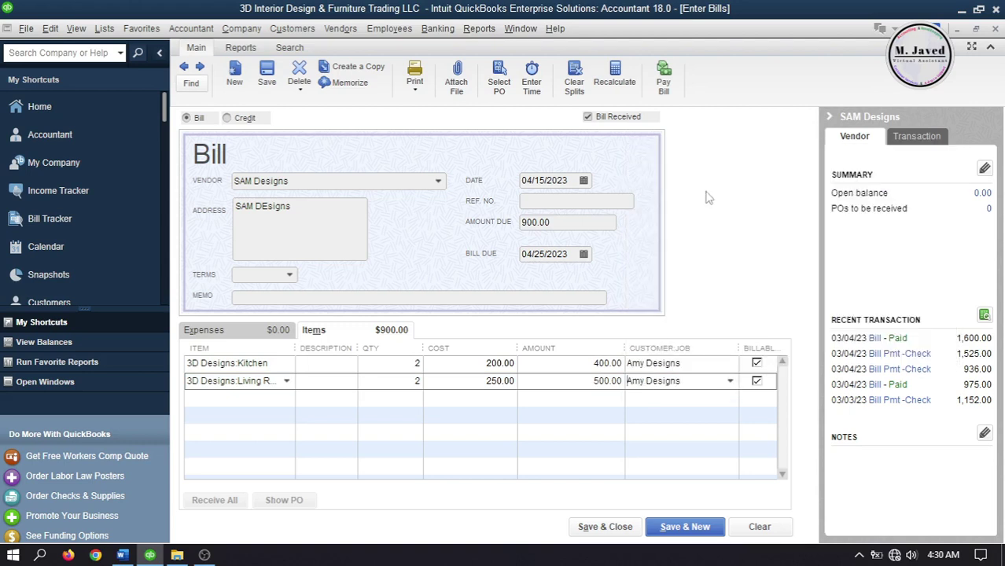
pyautogui.click(687, 413)
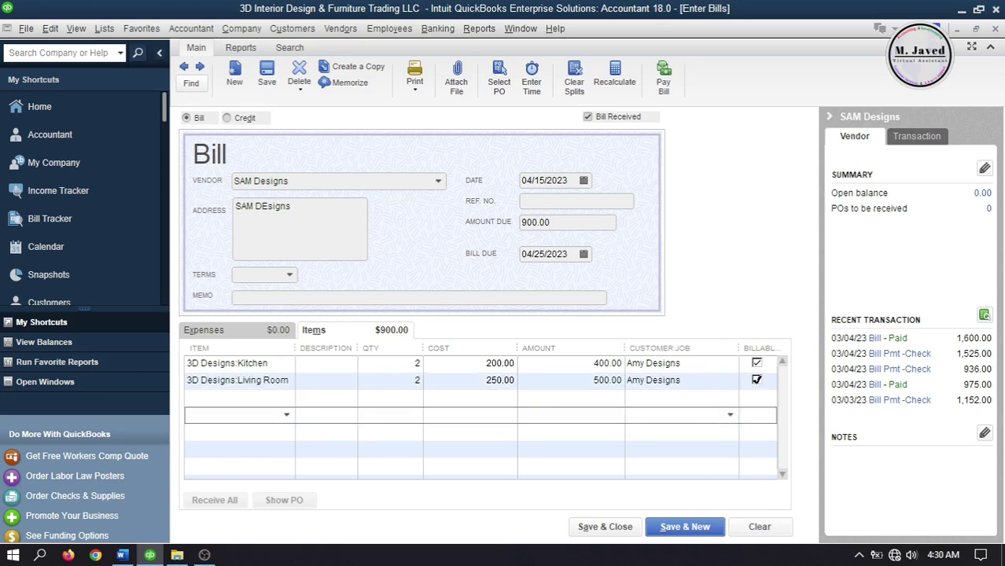
# Leave the Living Room line marked billable, then save and close the SAM Designs bill
pyautogui.click(756, 380)
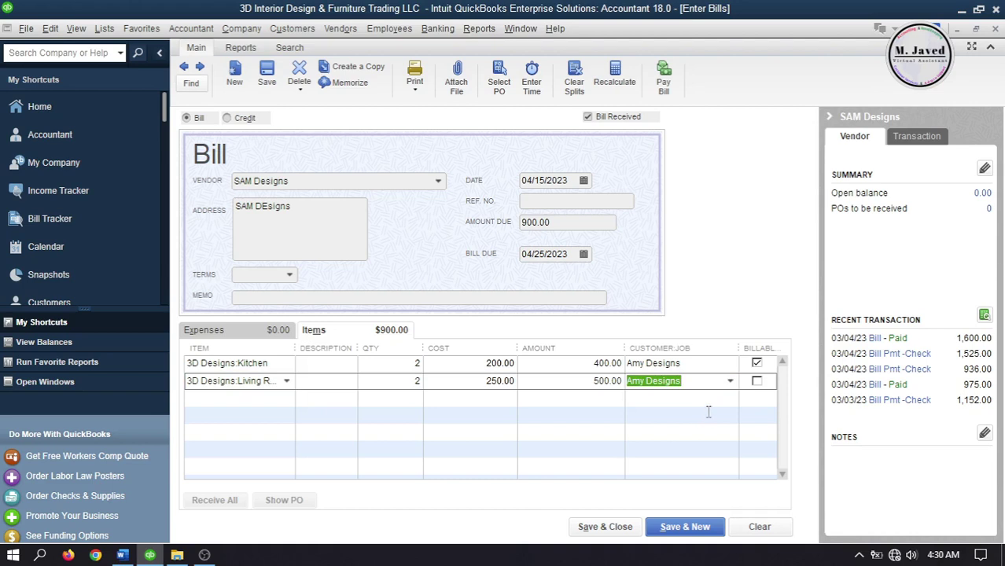
pyautogui.click(756, 382)
pyautogui.click(414, 413)
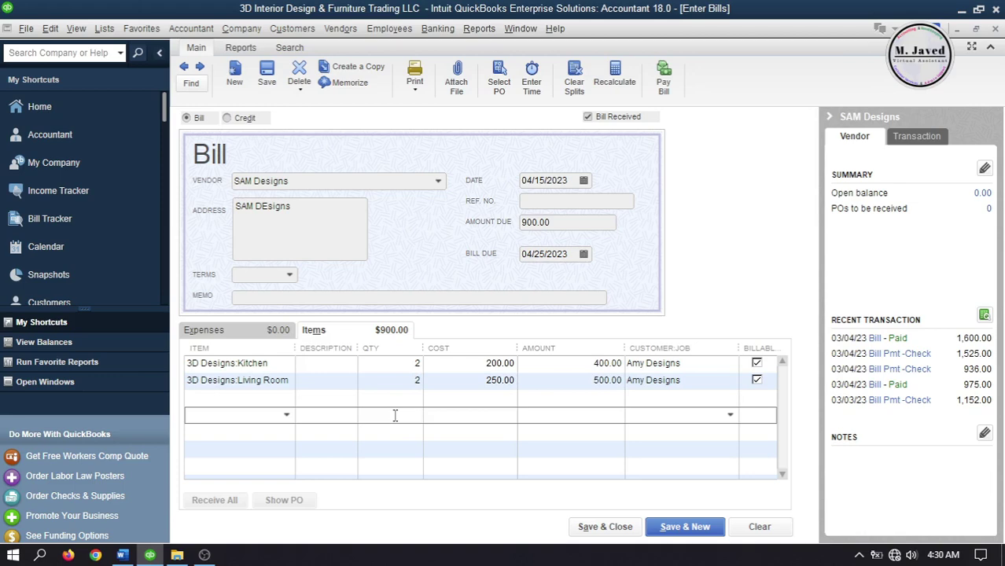
pyautogui.click(604, 527)
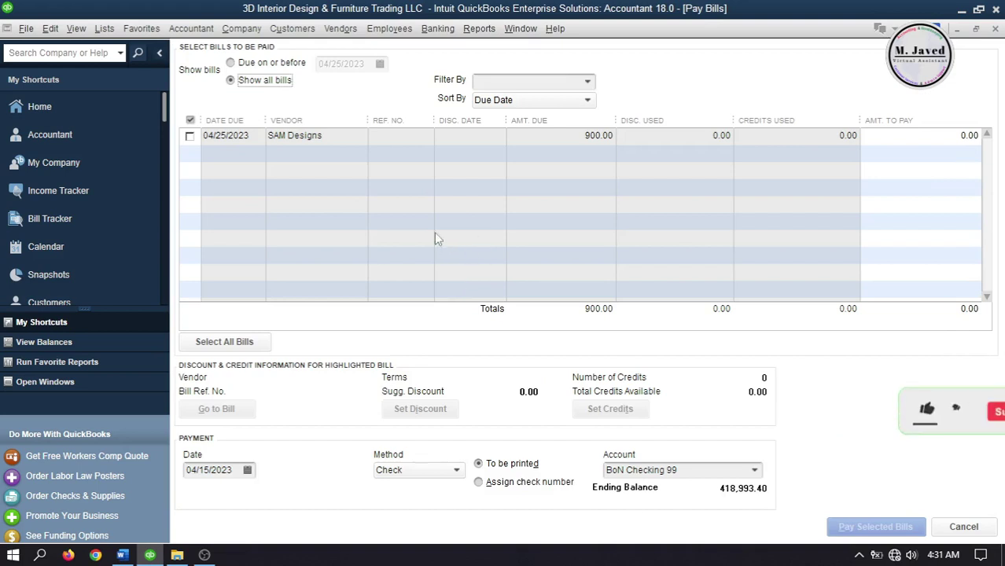
# Select the SAM Designs bill for payment, examine its discount settings, and leave Pay Bills without paying
pyautogui.click(189, 136)
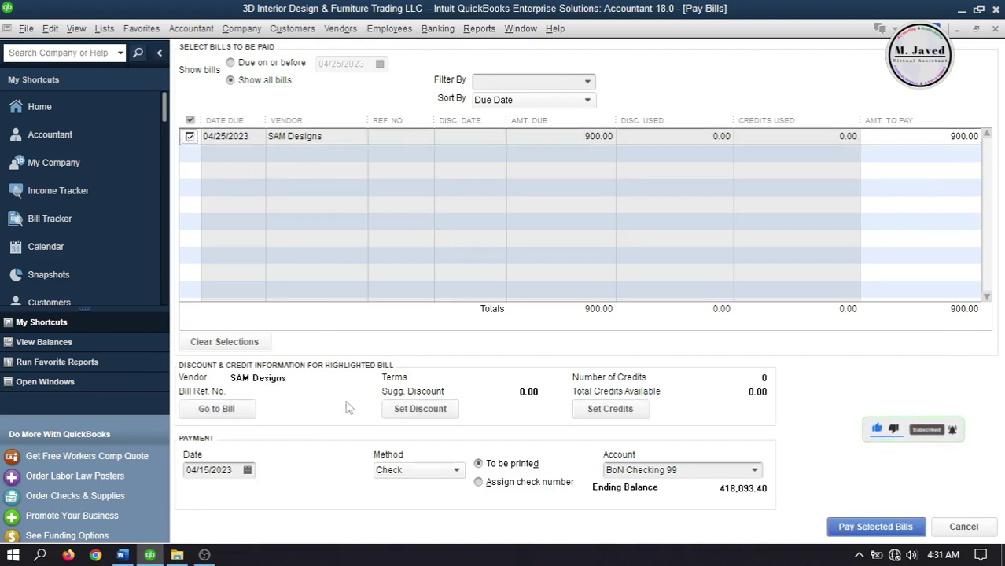
pyautogui.click(399, 411)
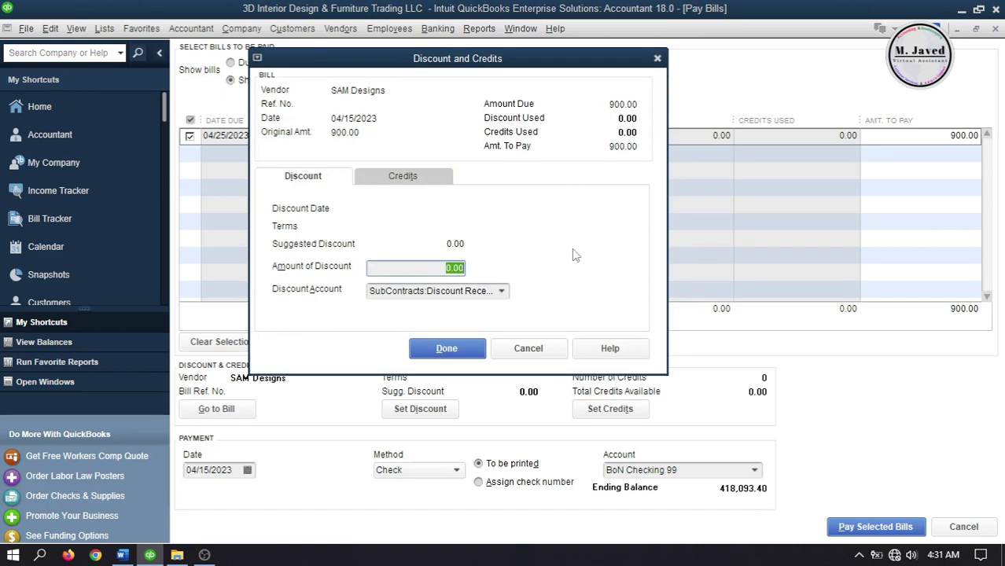
pyautogui.click(658, 58)
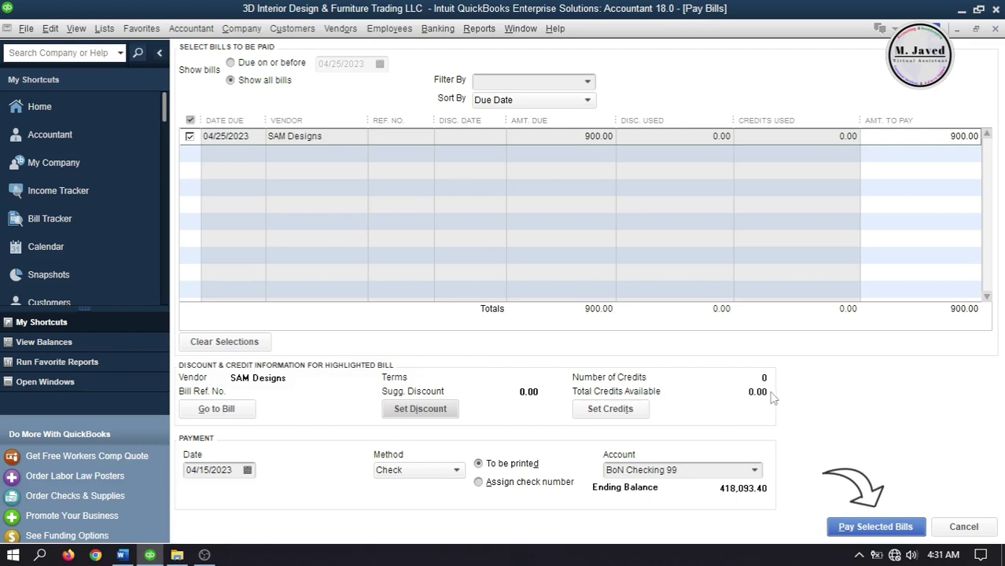
pyautogui.click(995, 28)
pyautogui.click(495, 187)
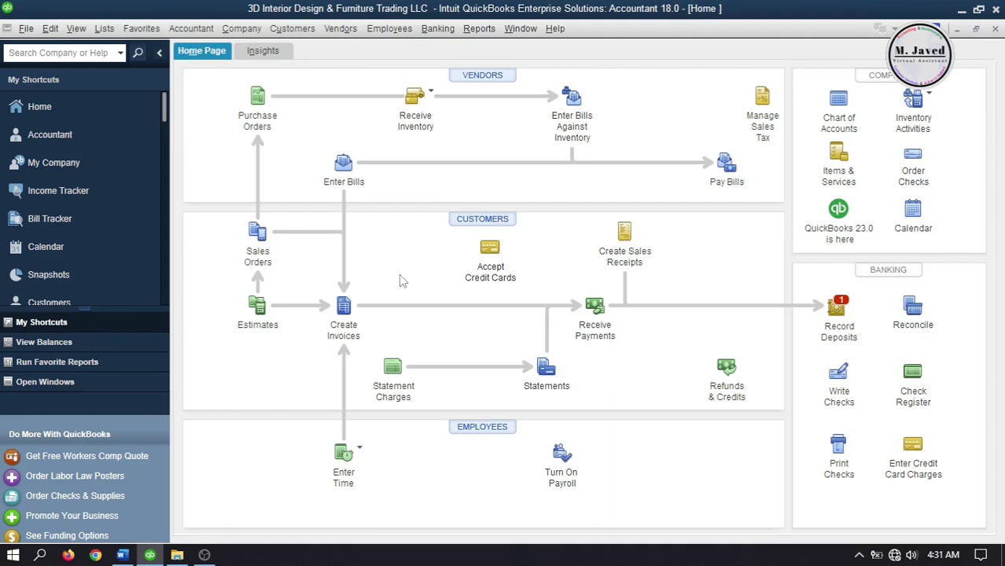
# Start a new invoice for Amy Designs and choose to add the customer's outstanding billable time and costs
pyautogui.click(344, 308)
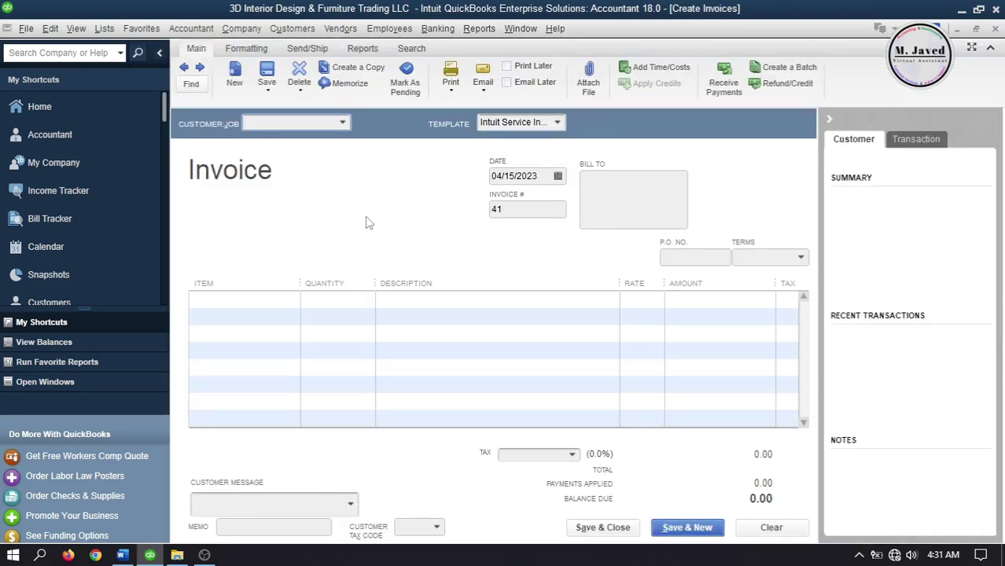
pyautogui.click(343, 123)
pyautogui.click(326, 174)
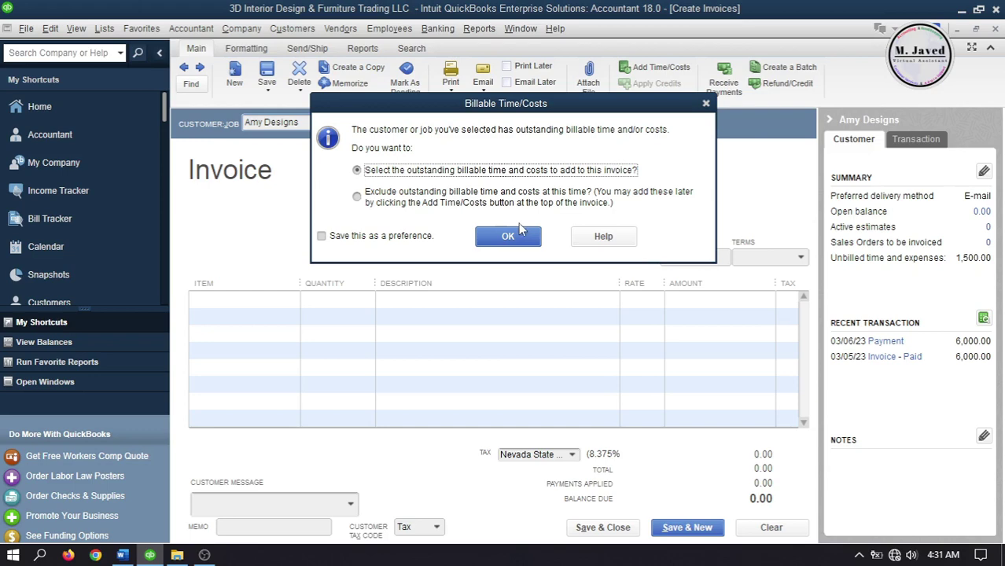
pyautogui.click(518, 232)
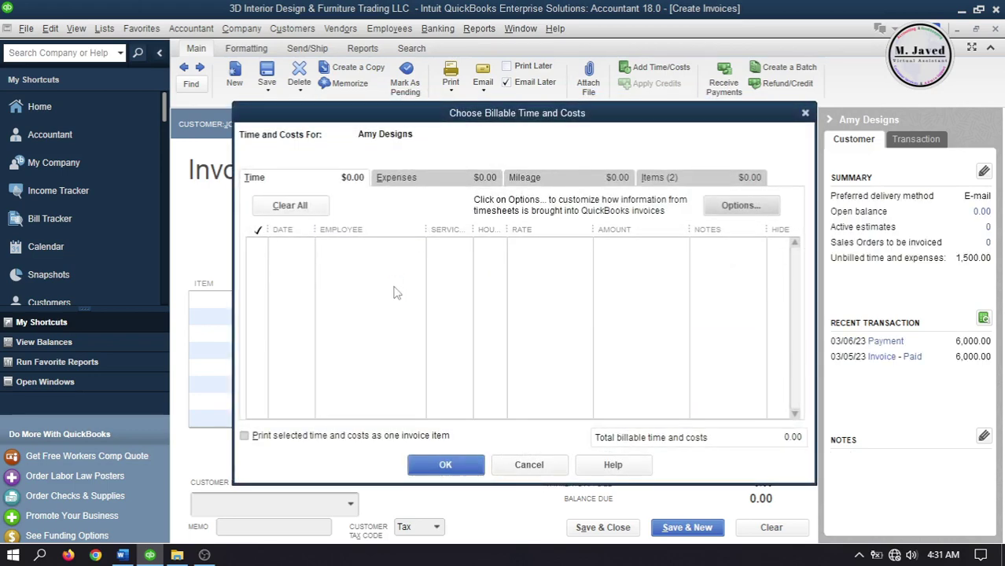
# Select the billable Kitchen and Living Room items among the customer's time and costs and add them to the invoice
pyautogui.click(414, 181)
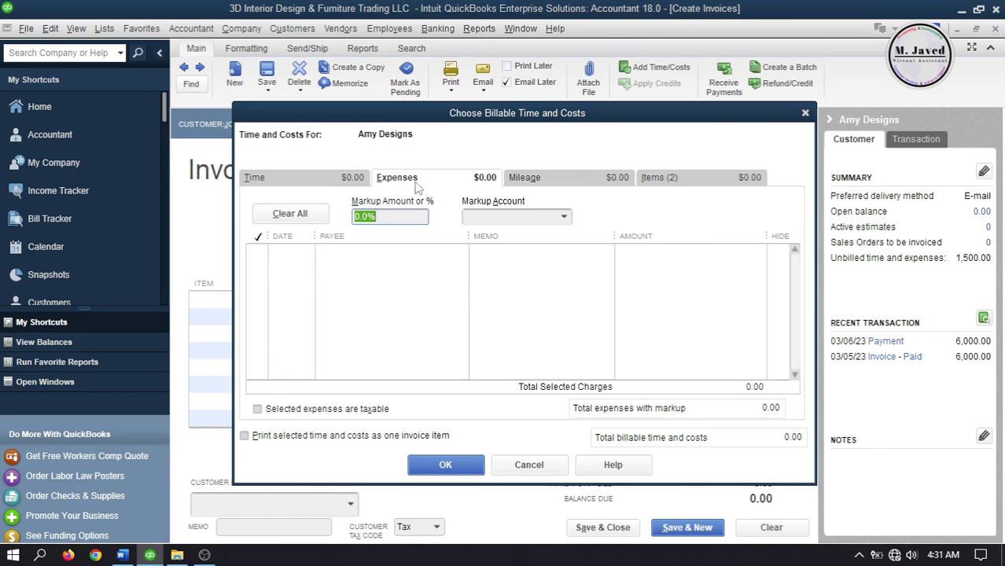
pyautogui.click(530, 182)
pyautogui.click(674, 178)
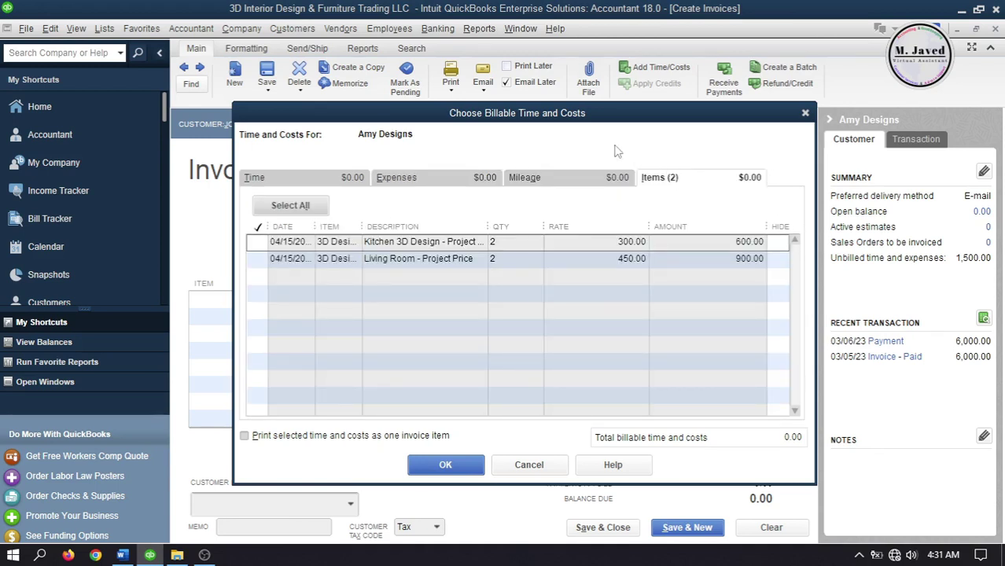
pyautogui.click(257, 243)
pyautogui.click(257, 260)
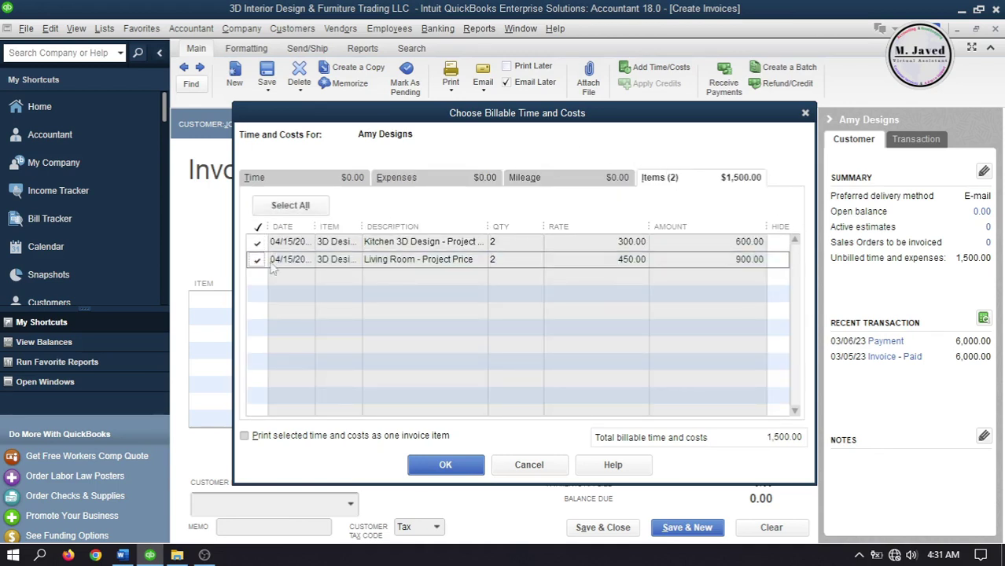
pyautogui.click(446, 464)
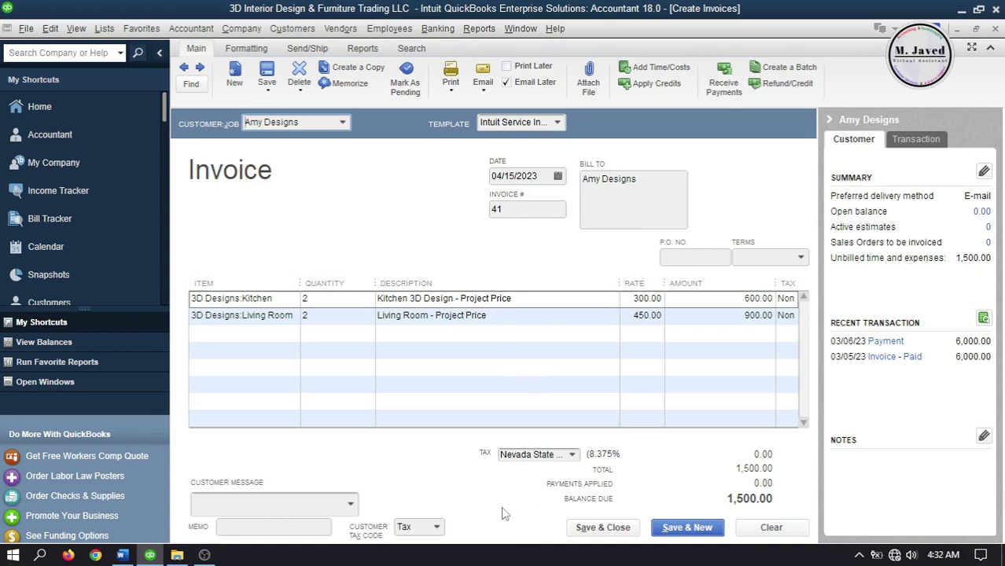
# Save and close the Amy Designs invoice without entering any email addresses
pyautogui.click(586, 528)
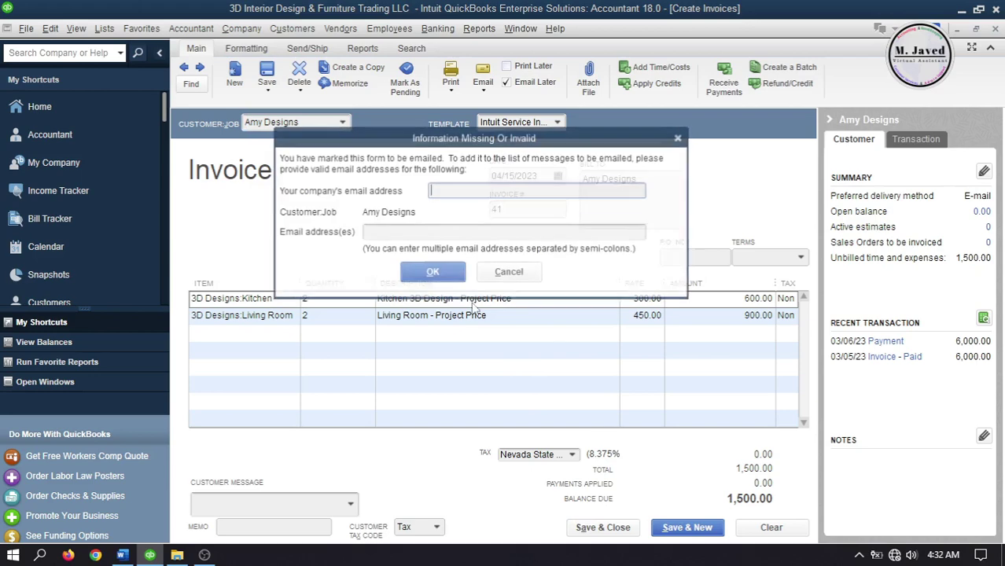
pyautogui.click(512, 275)
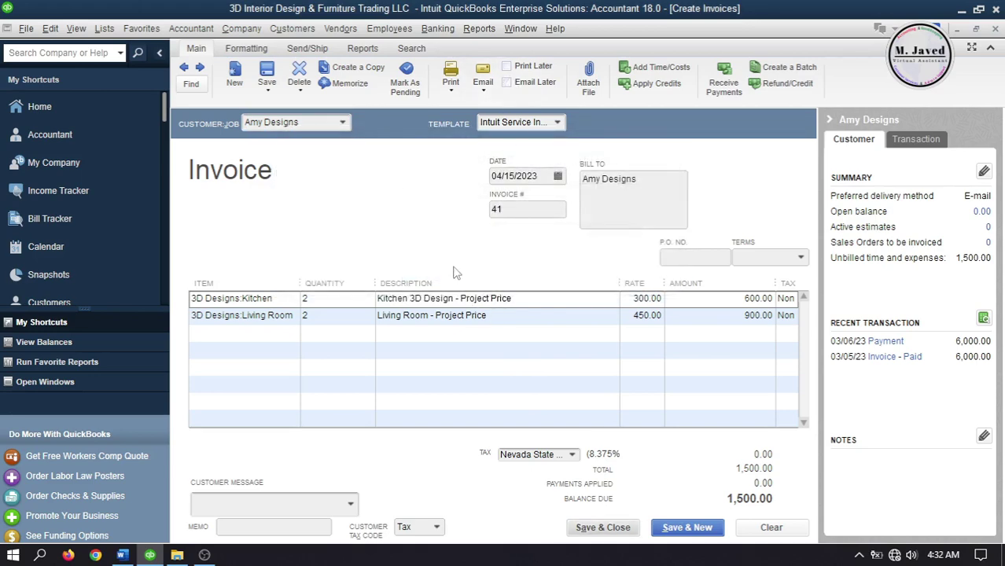
pyautogui.click(585, 530)
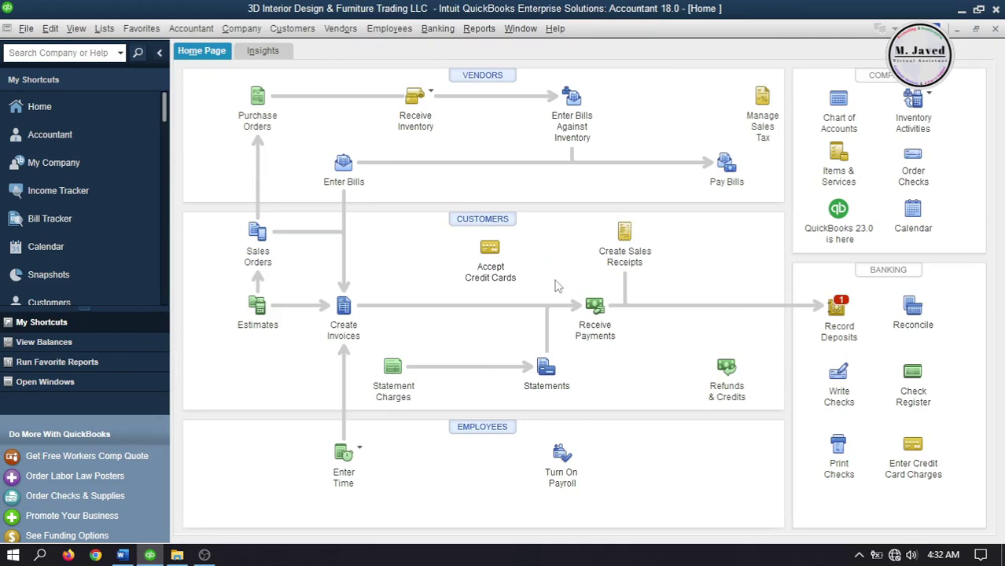
# Examine the discount settings for an Amy Designs payment against the new invoice, and leave the cleared payment form without saving
pyautogui.click(594, 306)
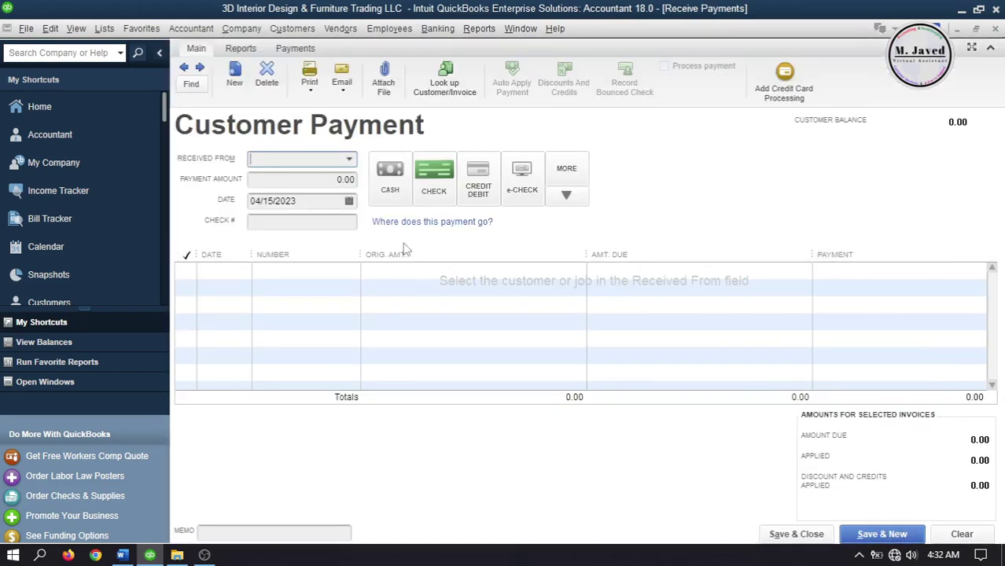
pyautogui.click(350, 159)
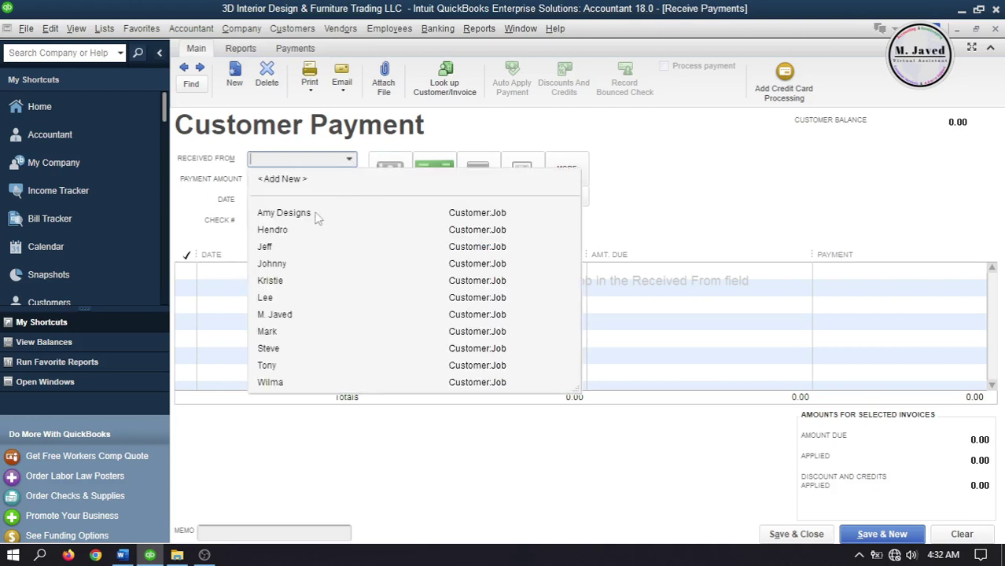
pyautogui.click(317, 213)
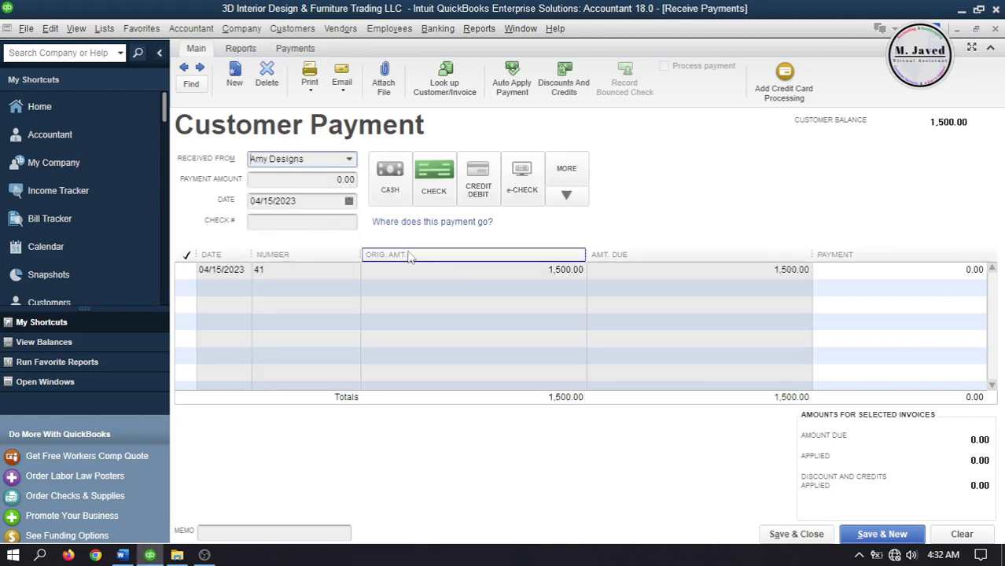
pyautogui.click(188, 269)
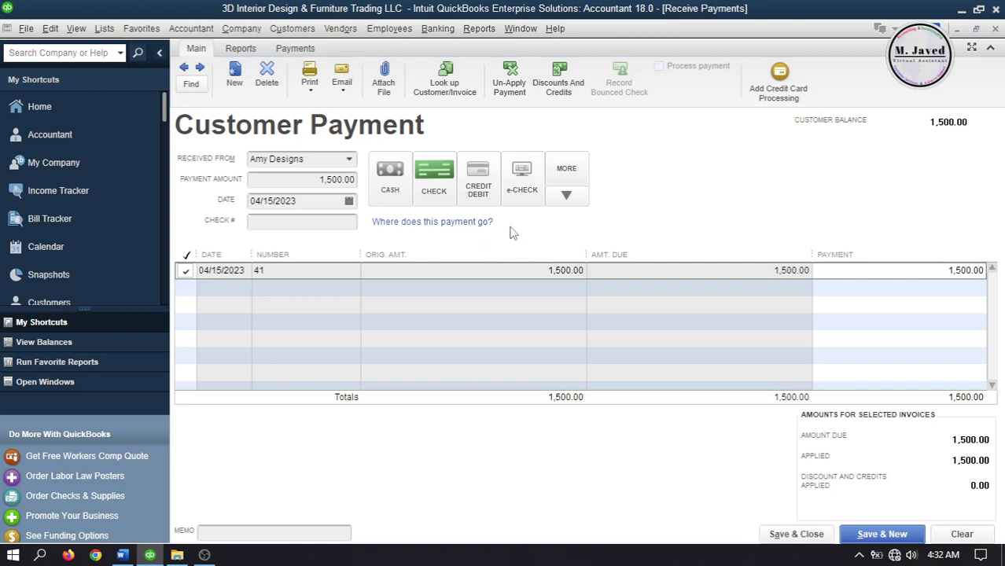
pyautogui.click(557, 85)
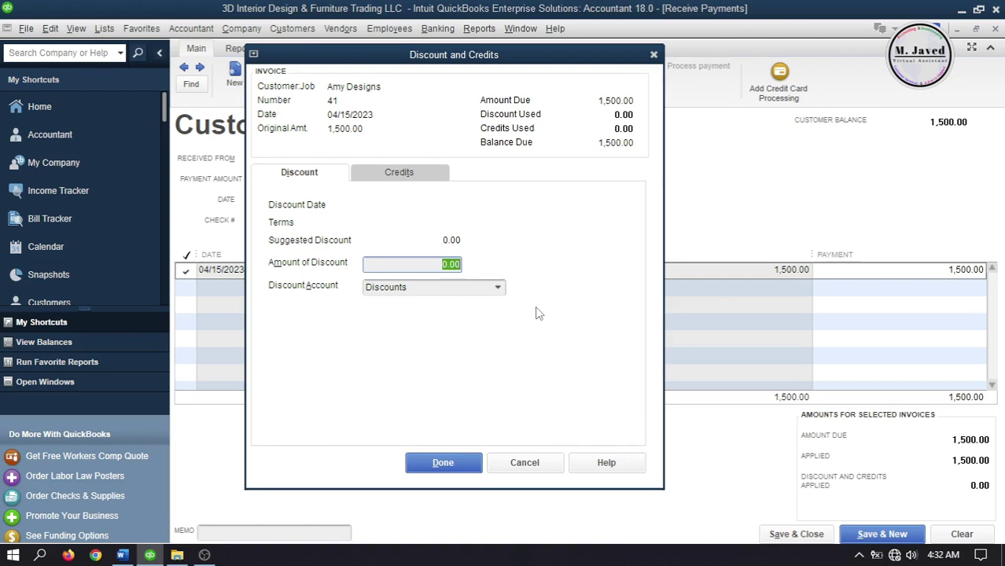
pyautogui.click(654, 55)
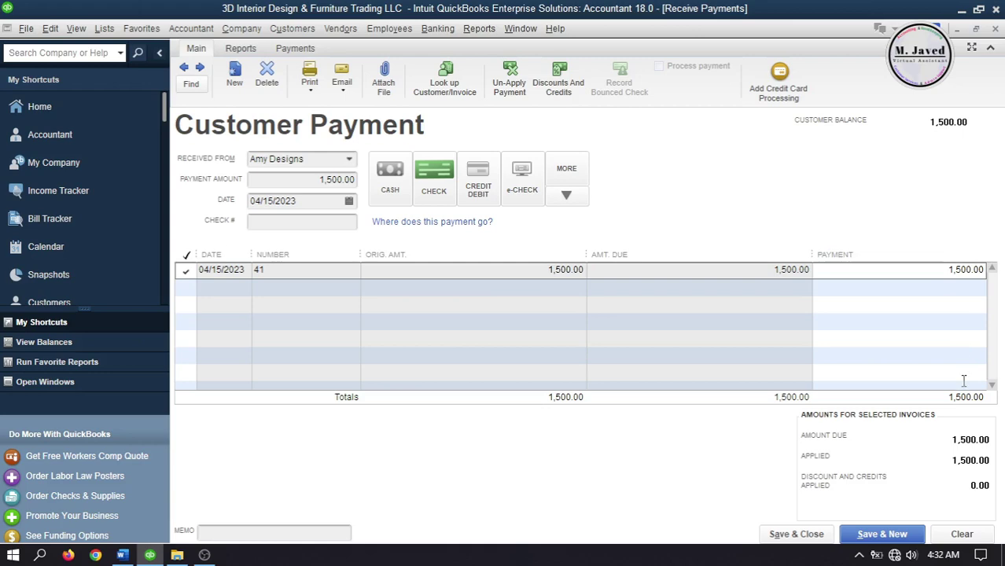
pyautogui.click(951, 535)
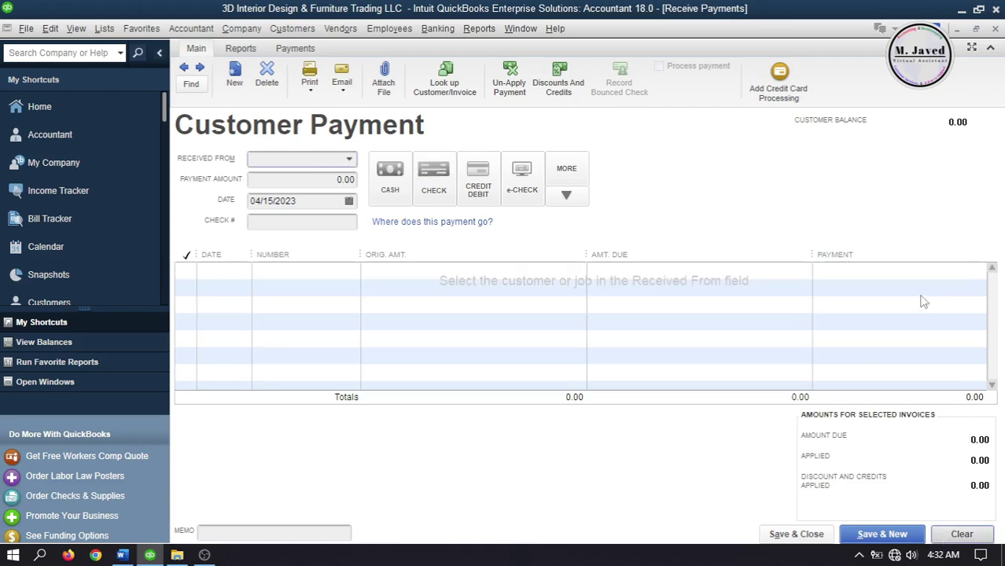
pyautogui.click(995, 29)
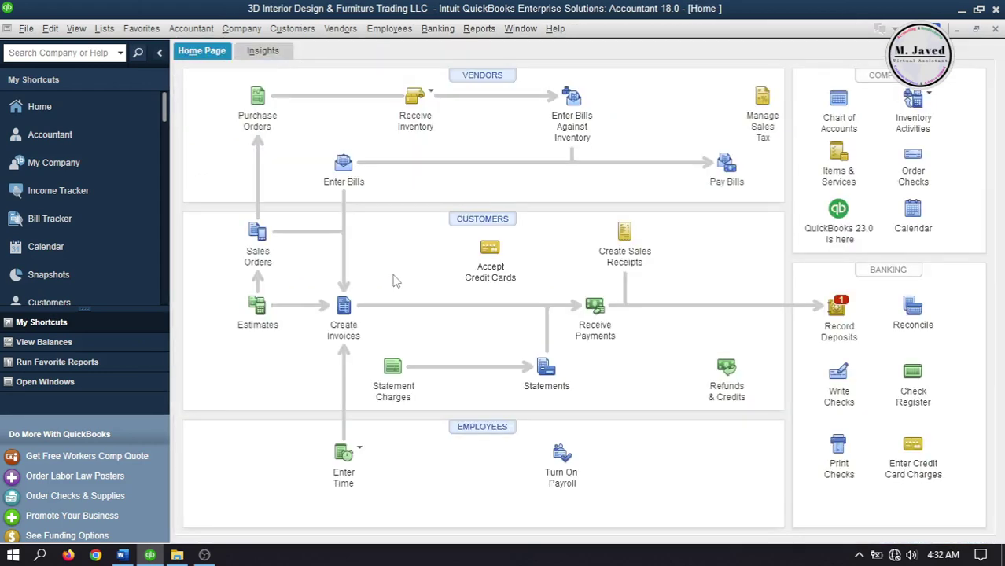